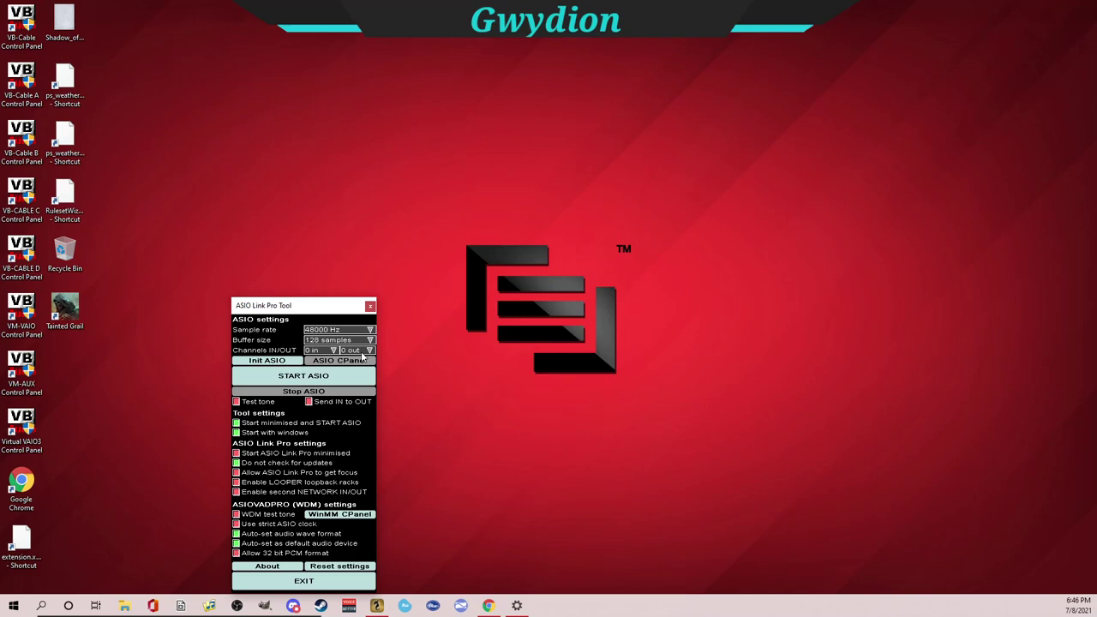
Set the ASIO output channels to 6 out and start ASIO
left_click(363, 352)
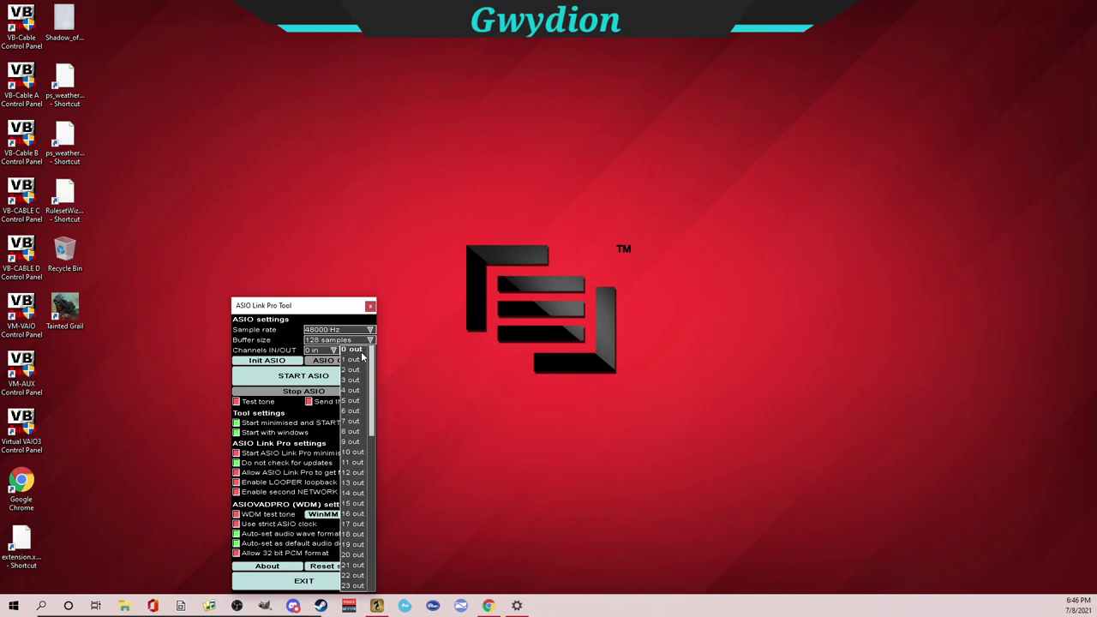
left_click(351, 417)
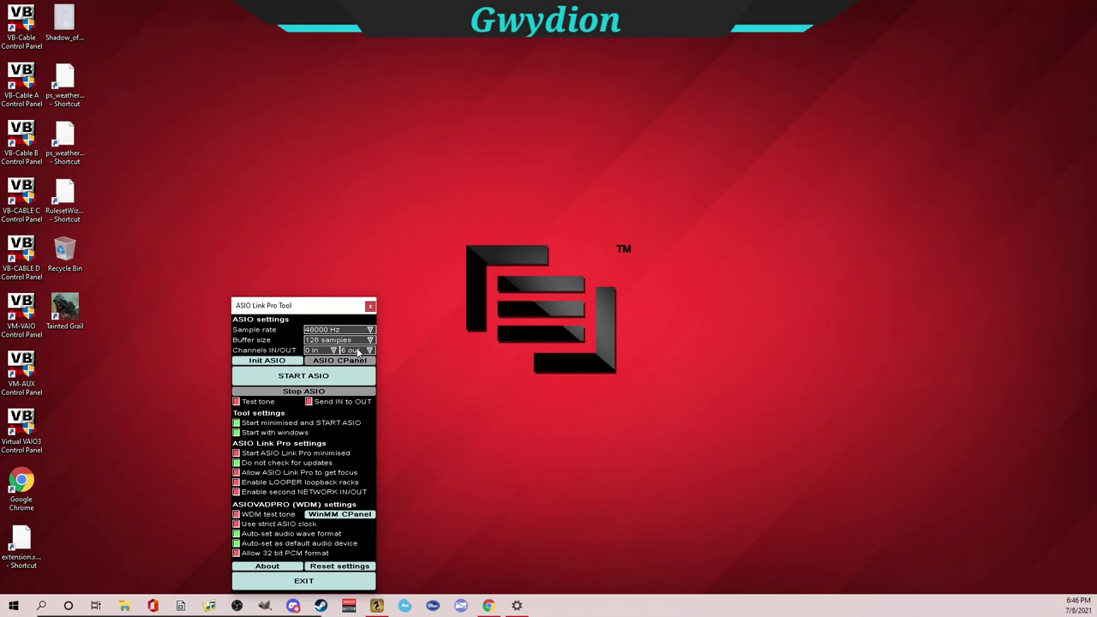
left_click(294, 382)
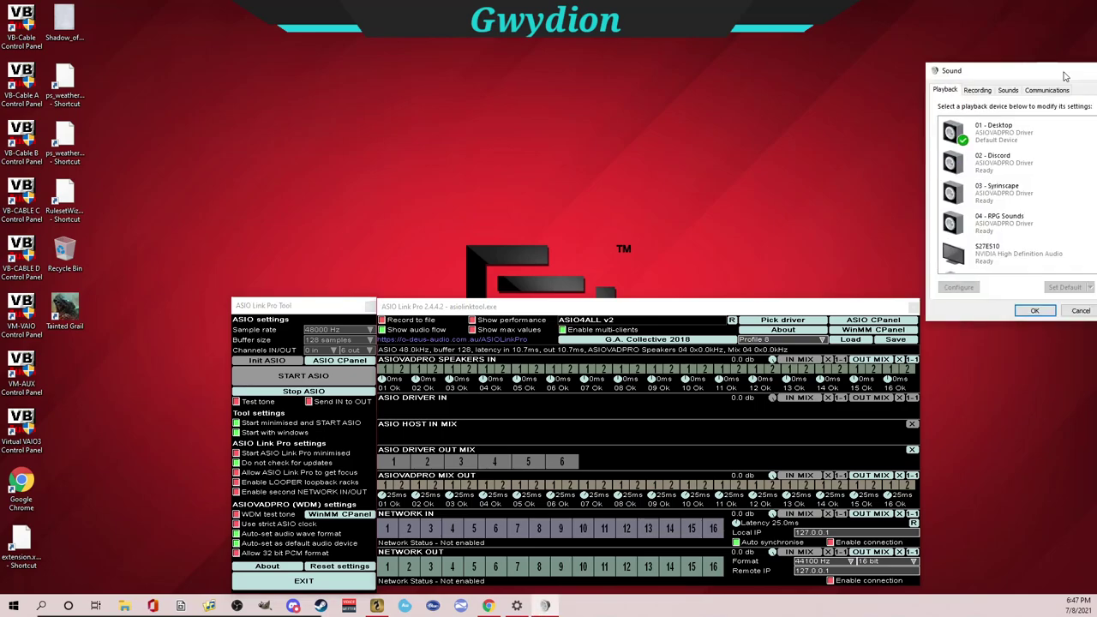
Examine the playback devices in the Sound window and the ASIO4ALL driver's device list and settings
left_click_drag(1070, 76, 829, 53)
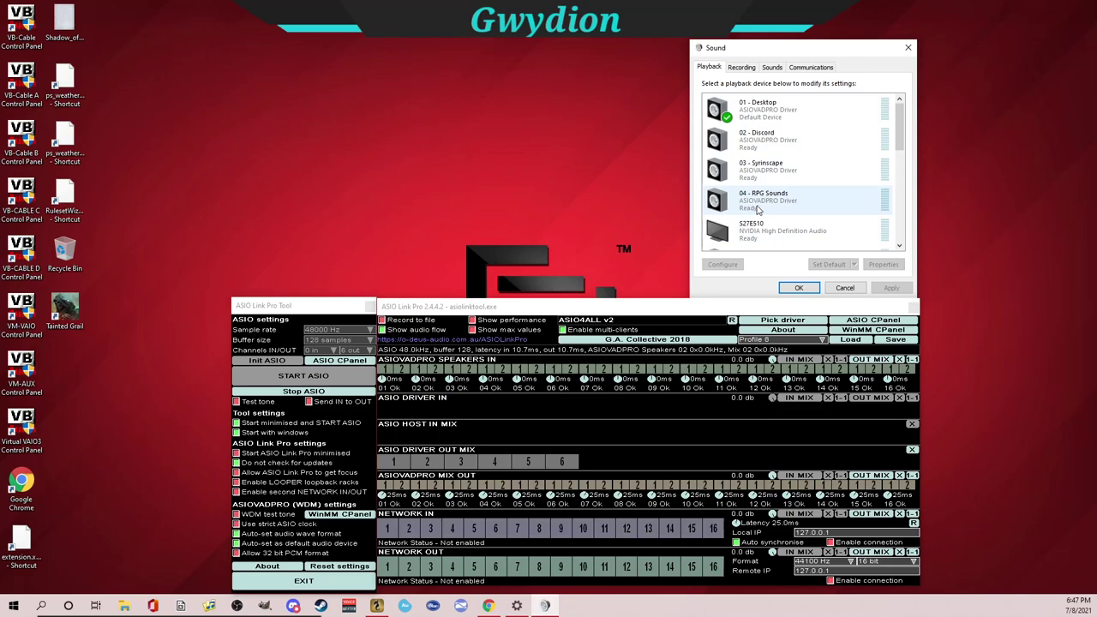
scroll(769, 206, "down", 1)
scroll(769, 205, "down", 2)
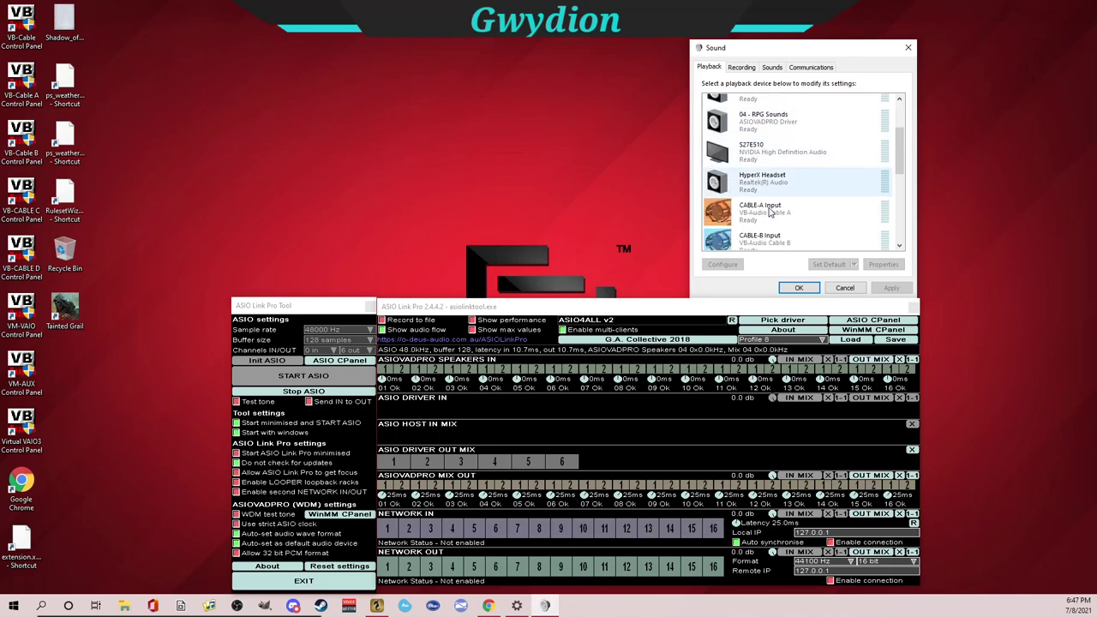
scroll(787, 158, "up", 1)
scroll(787, 157, "up", 2)
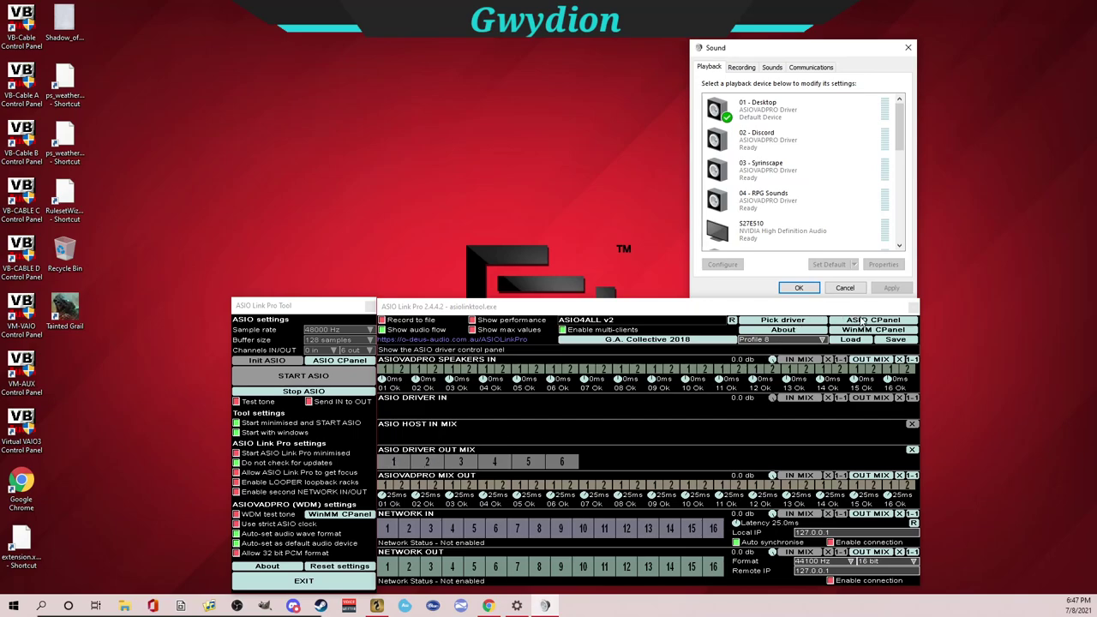
left_click(863, 320)
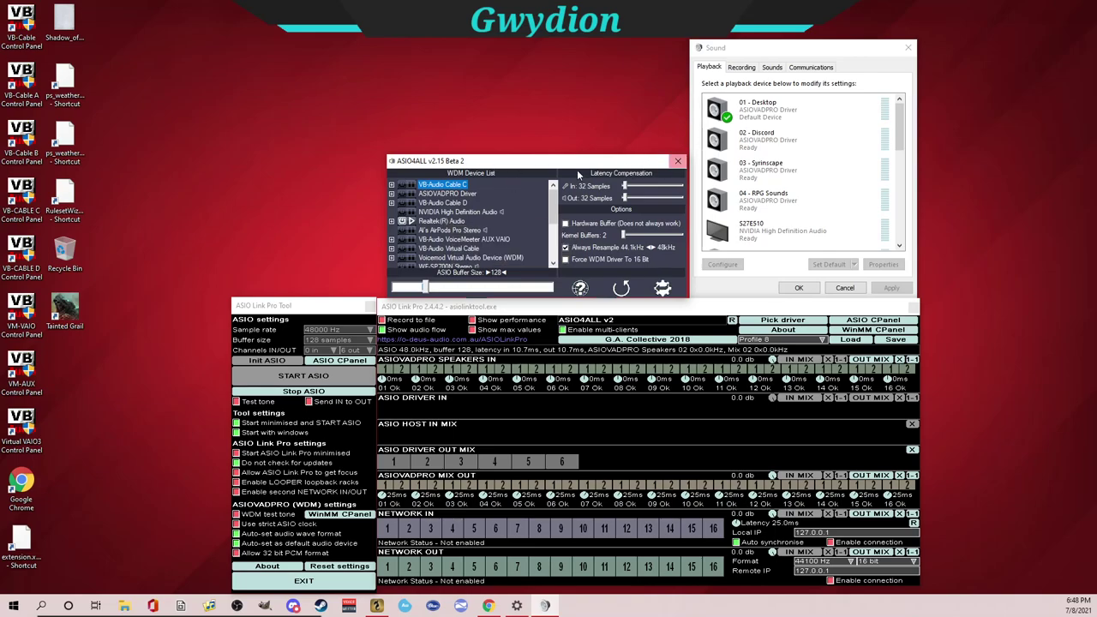
left_click(678, 162)
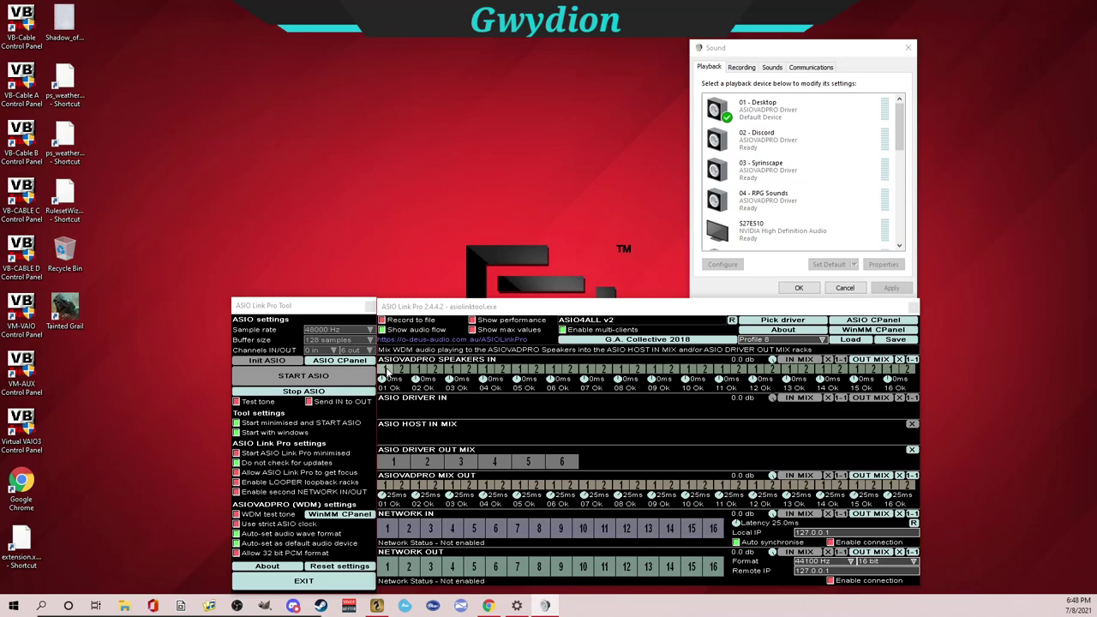
Route ASIOVADPRO speaker pairs 01 and 02 to ASIO driver outputs 1 and 2, and pair 03 to outputs 3 and 4
left_click_drag(388, 367, 397, 464)
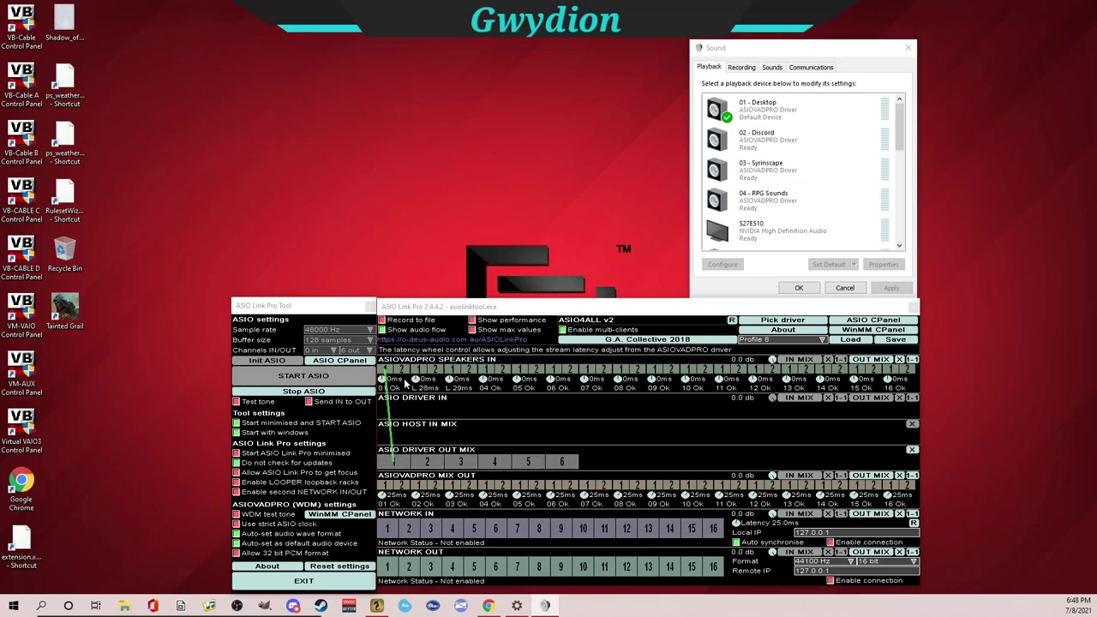
left_click_drag(403, 370, 427, 461)
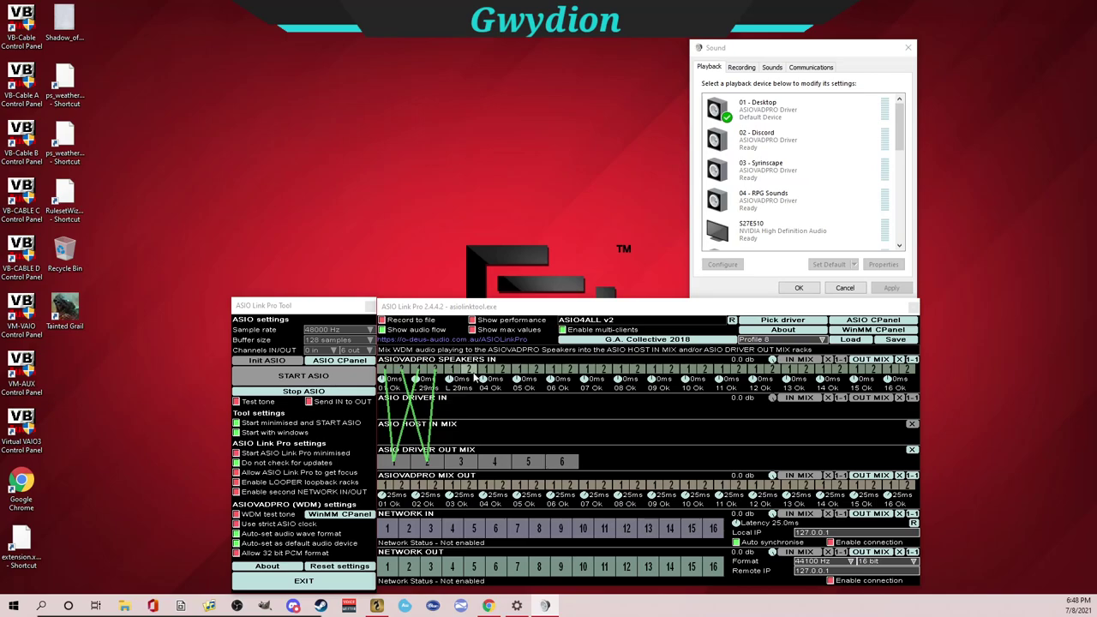
left_click_drag(454, 380, 461, 461)
left_click_drag(469, 381, 494, 464)
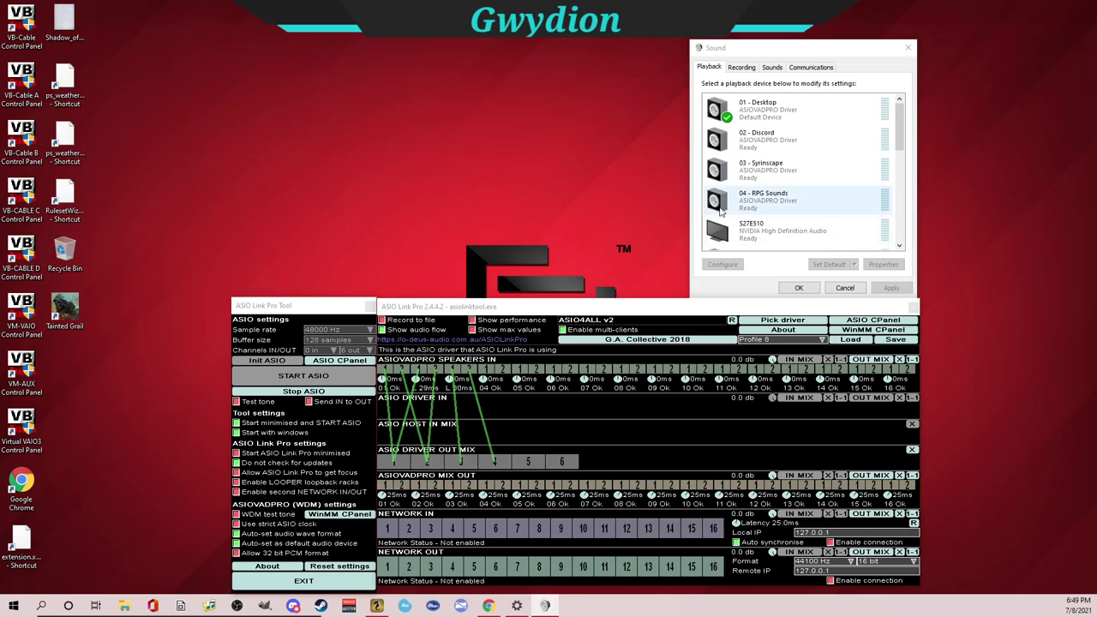
Show the recording devices and route ASIO driver outputs 3 and 4 to the two channels of ASIOVADPRO Mix Out 02
left_click(742, 66)
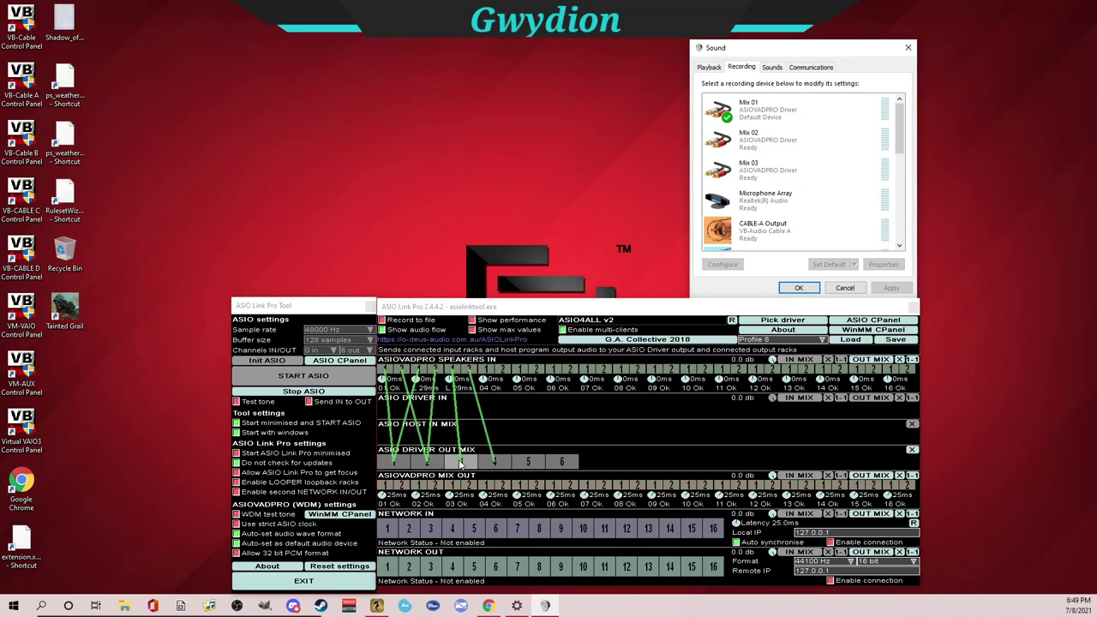
left_click_drag(439, 475, 426, 485)
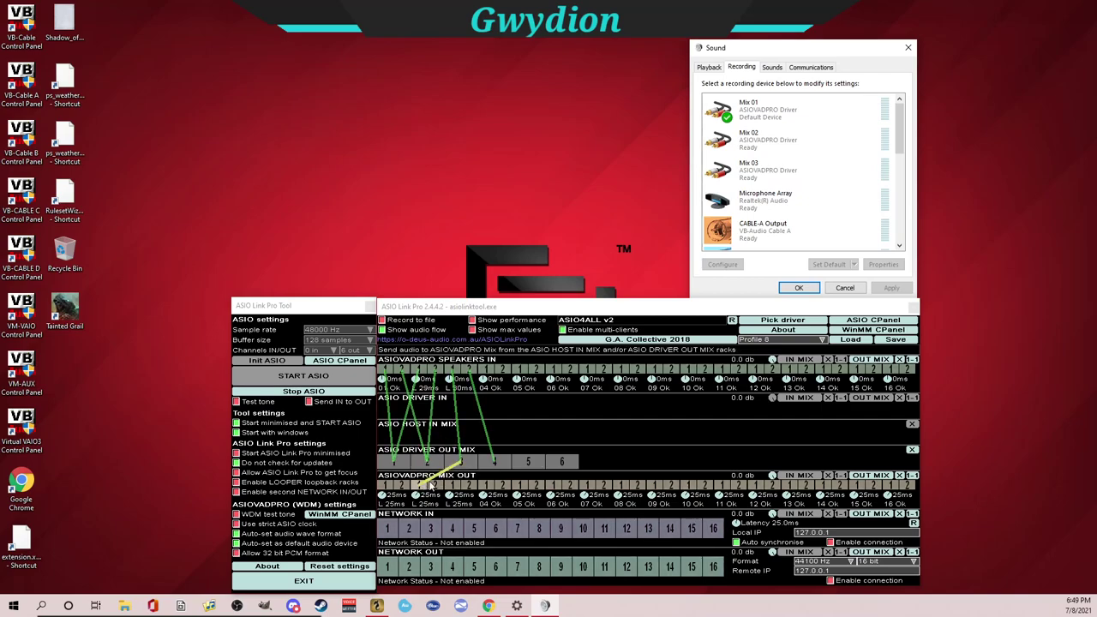
left_click(494, 464)
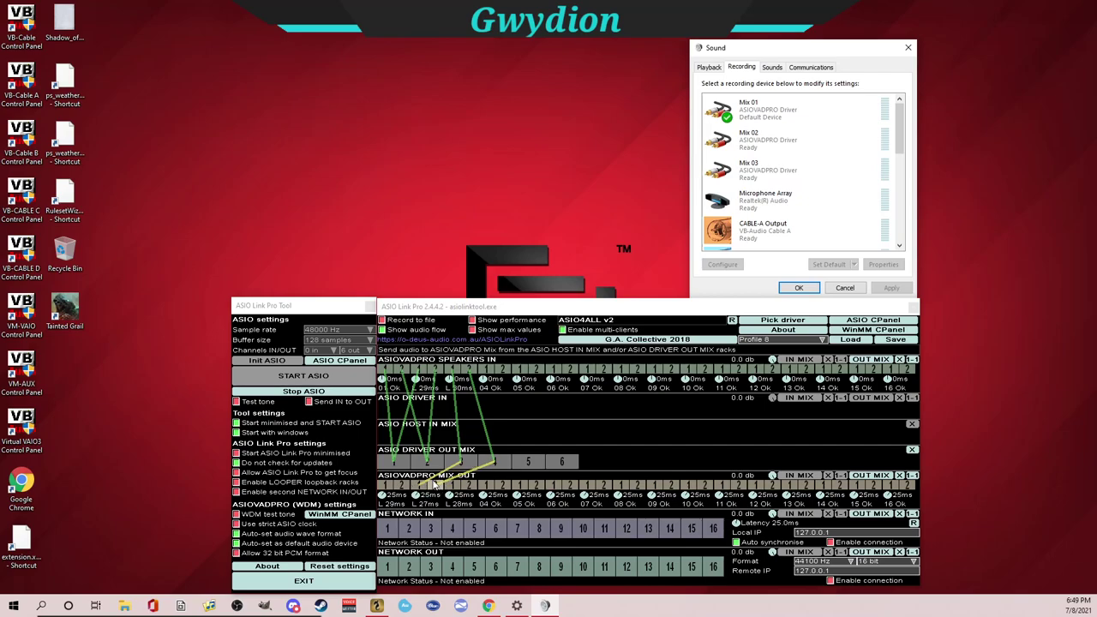
Switch to Discord, check the output device in its Voice & Video settings, and minimise Discord
left_click(292, 606)
left_click(182, 577)
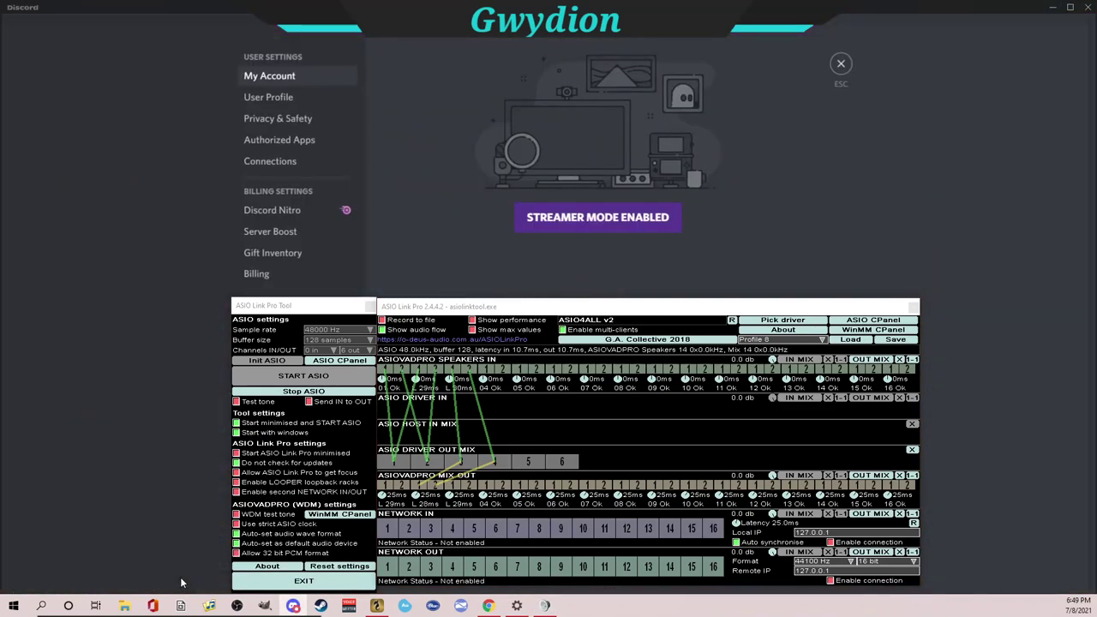
left_click(914, 307)
left_click(369, 306)
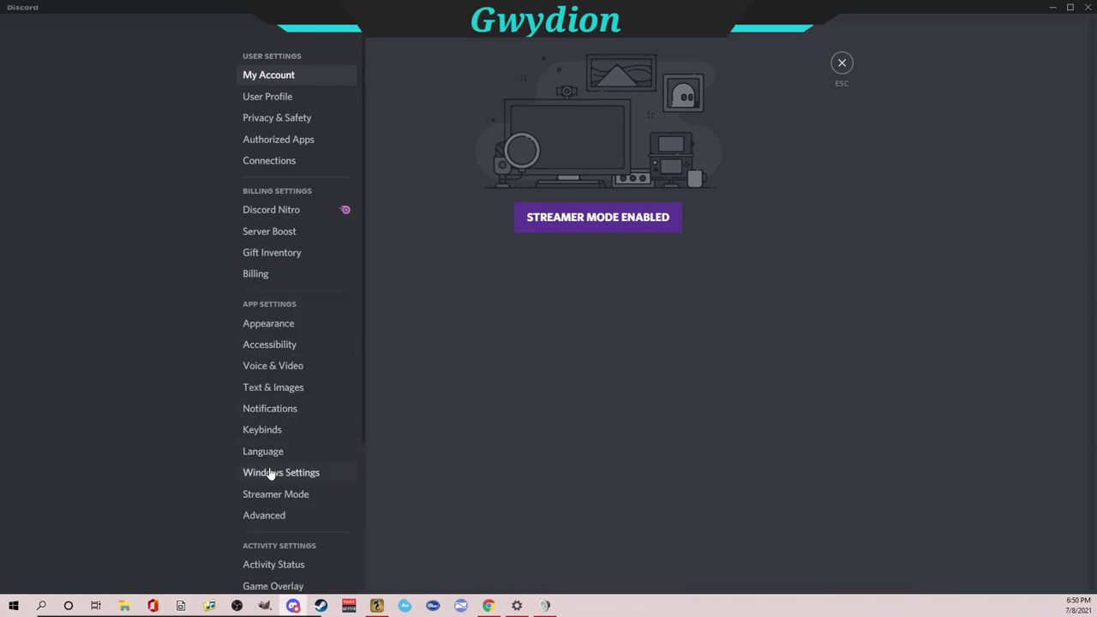
left_click(273, 365)
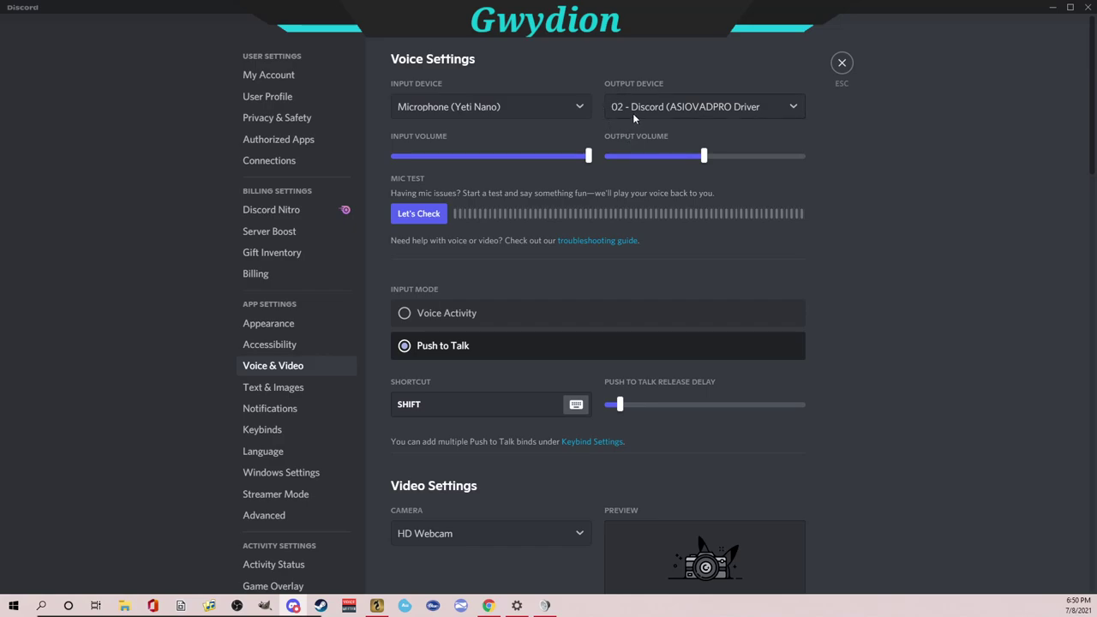
left_click(772, 111)
left_click(689, 237)
left_click(843, 65)
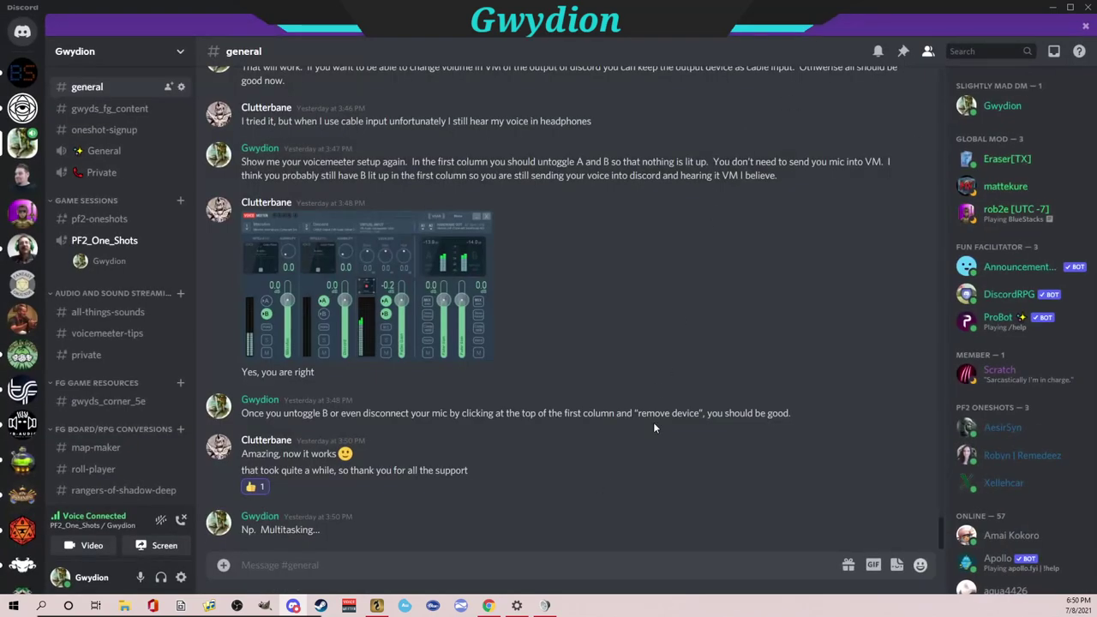
left_click(1055, 8)
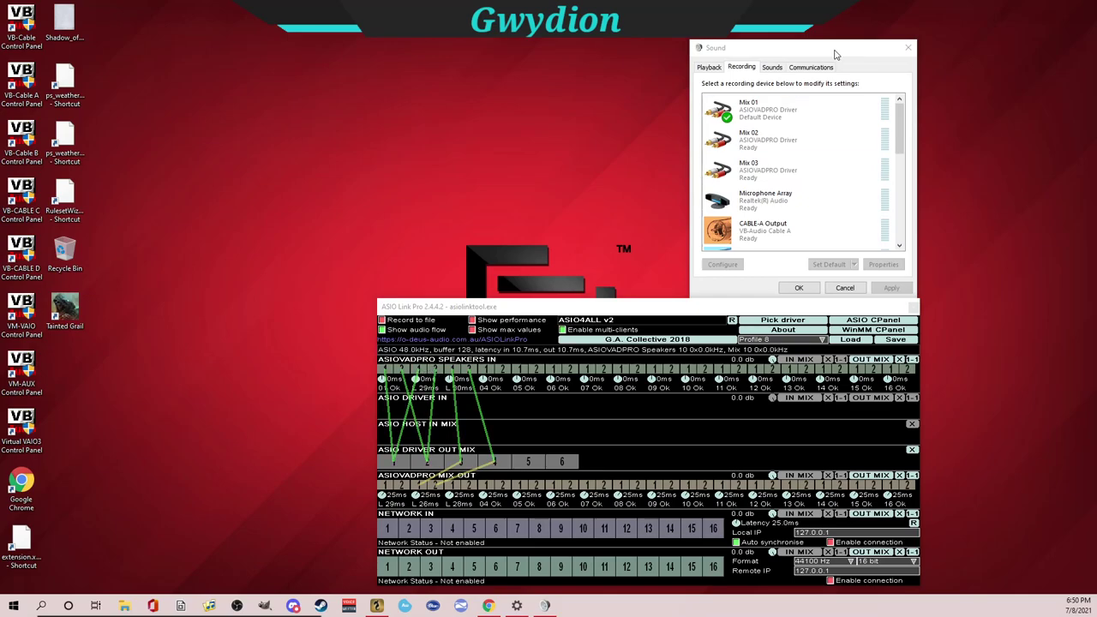
Switch to Discord Audio Pipe and choose Mix 02 (ASIOVADPRO Driver) as its device
left_click(711, 67)
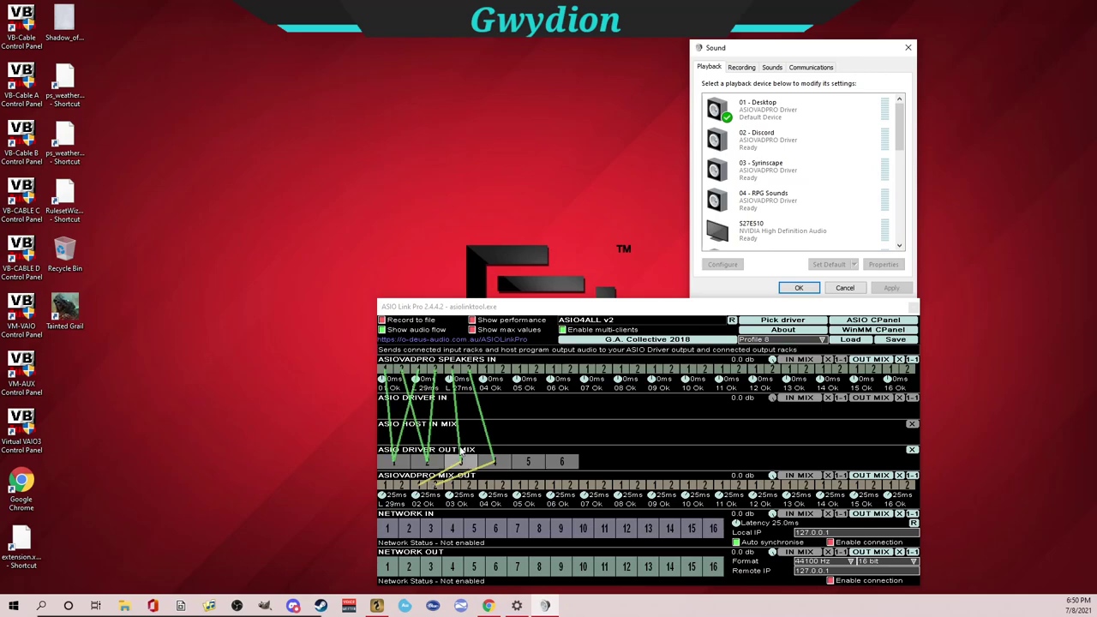
left_click(746, 67)
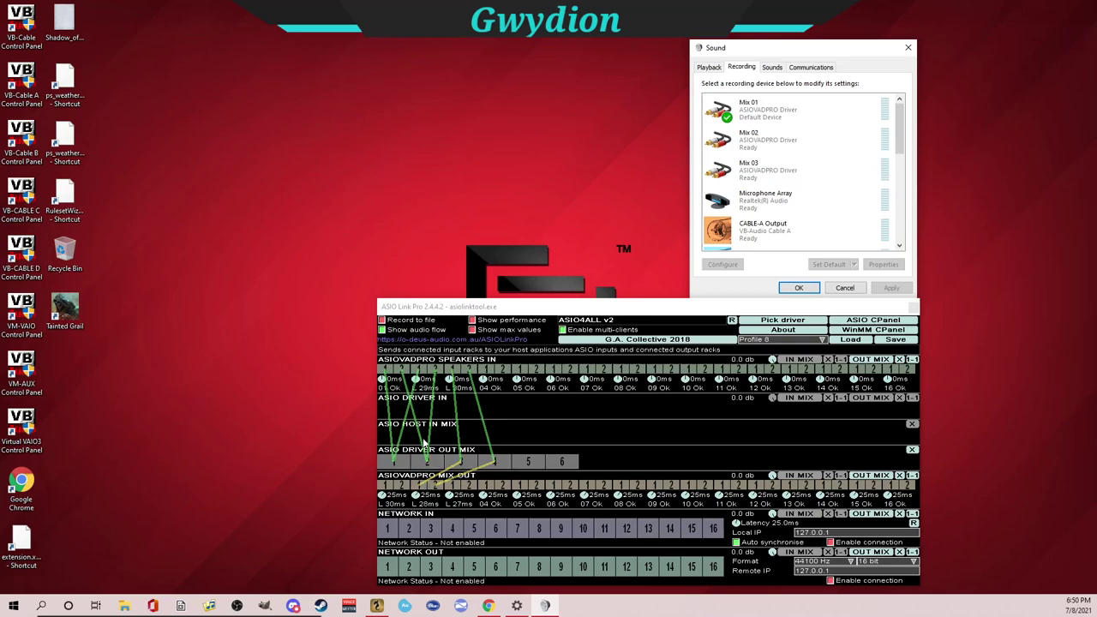
left_click(472, 600)
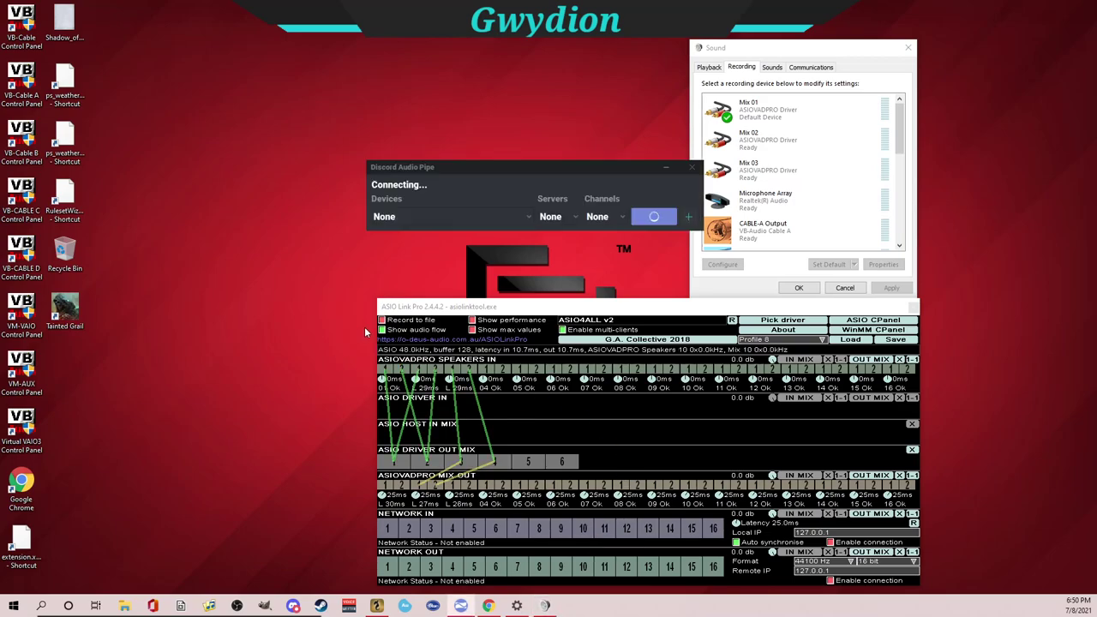
left_click_drag(531, 166, 509, 231)
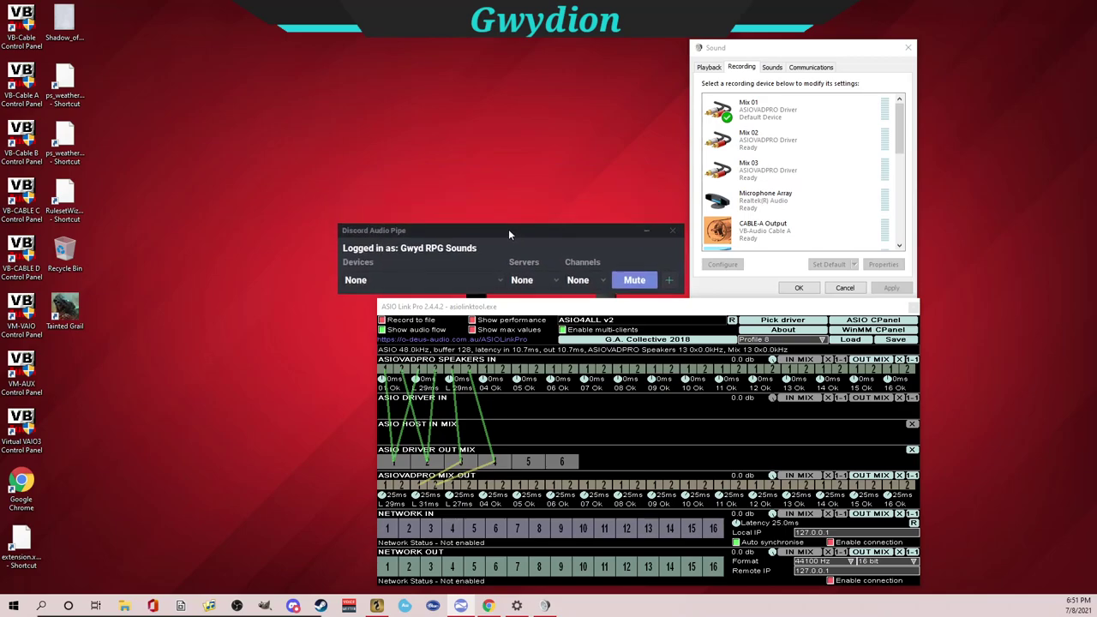
left_click(476, 280)
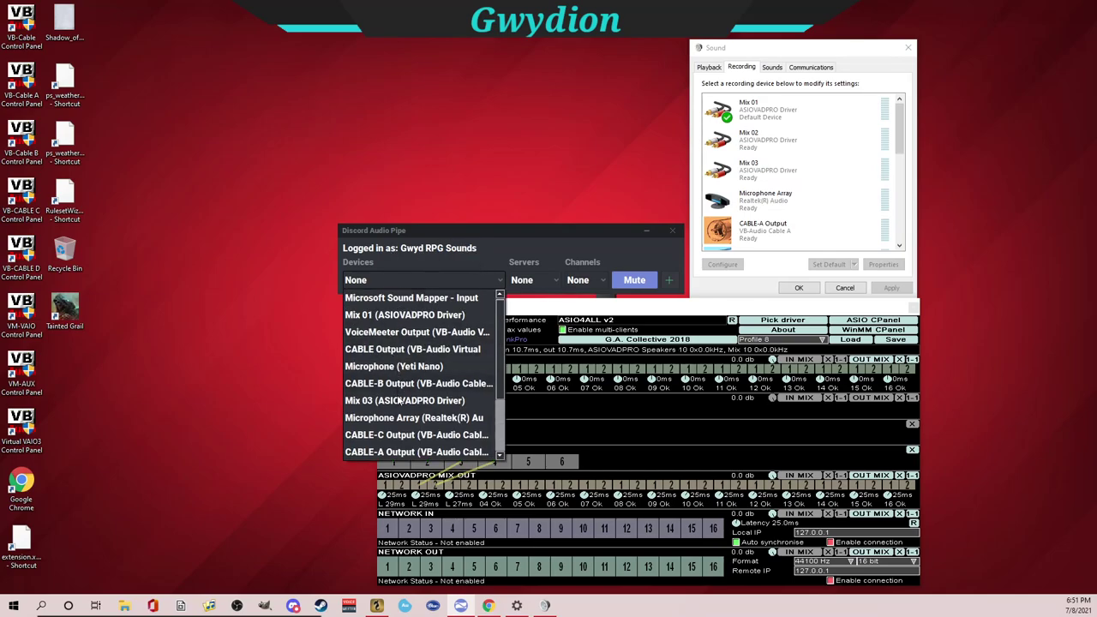
scroll(399, 401, "down", 2)
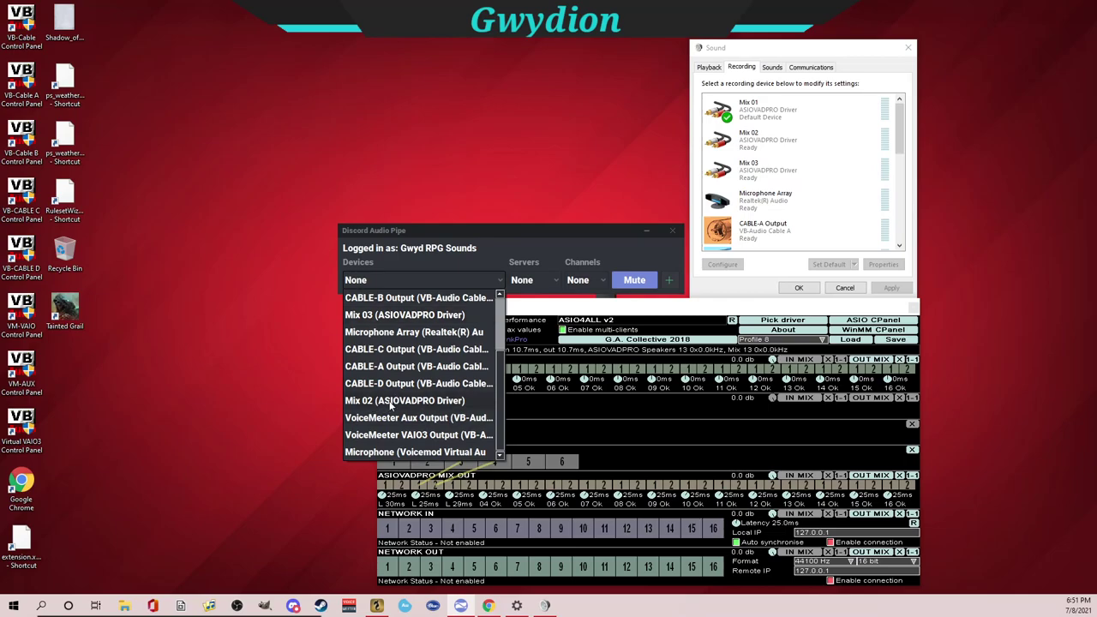
left_click(392, 401)
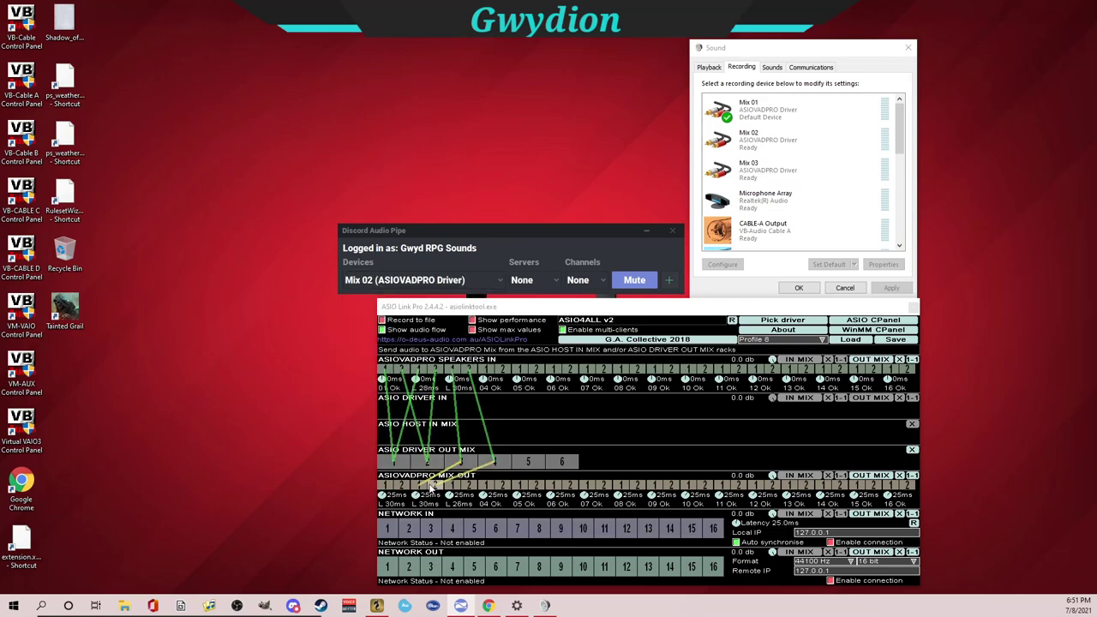
Connect the audio pipe to the Gwydion server's PF2_One_Shots channel
left_click(549, 281)
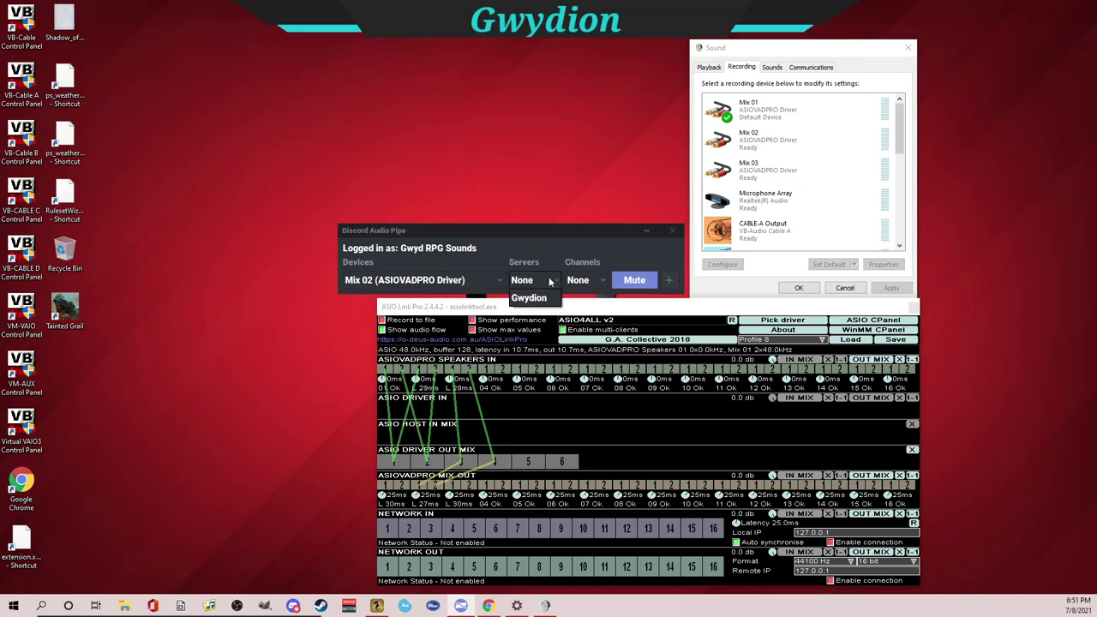
left_click(537, 298)
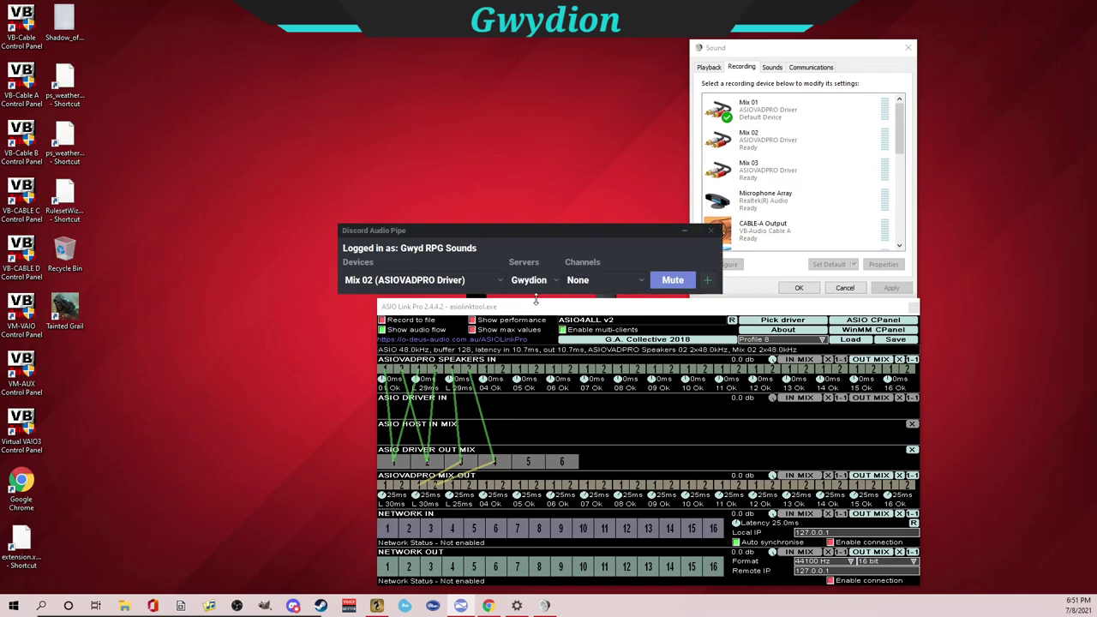
left_click(597, 279)
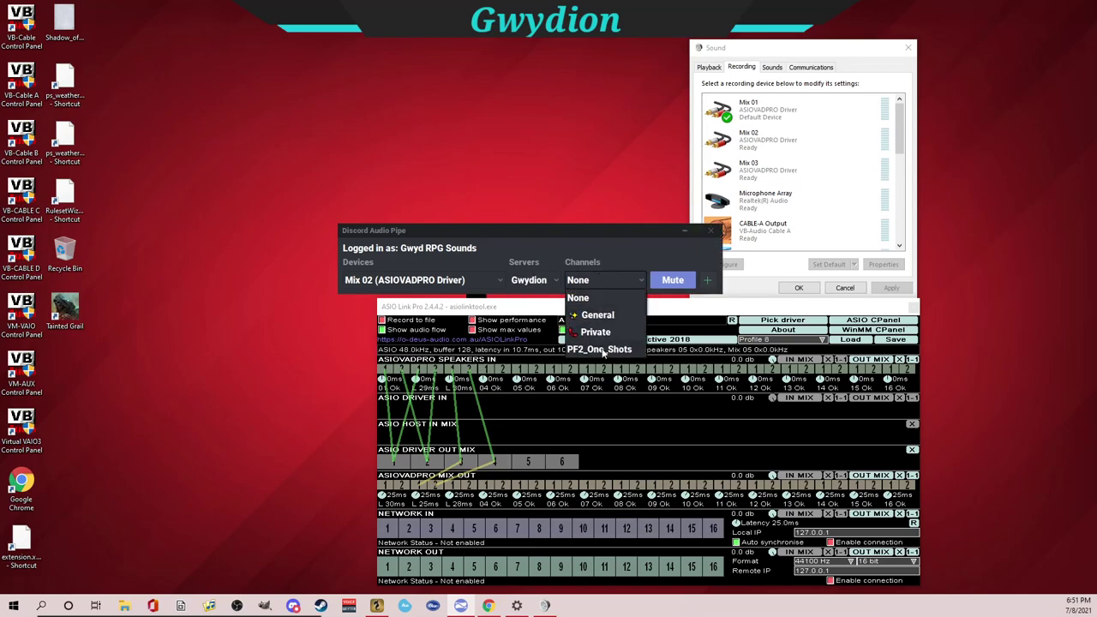
left_click(603, 350)
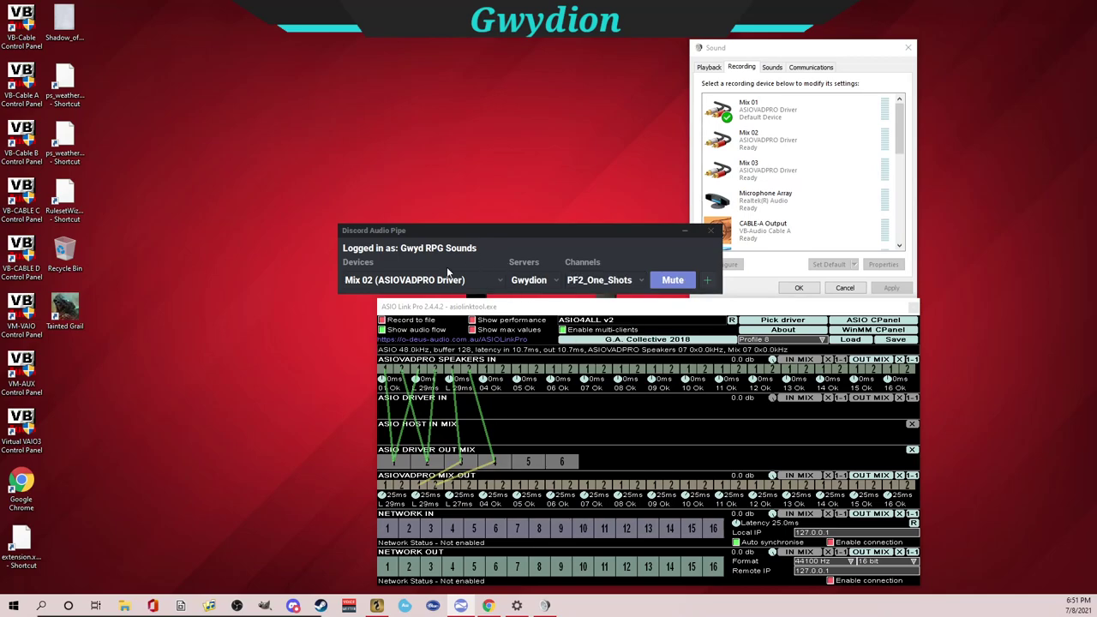
Check the bot's voice channel in Discord, test the Battle Begins mood in Syrinscape Fantasy Player, and put the player away
left_click(292, 607)
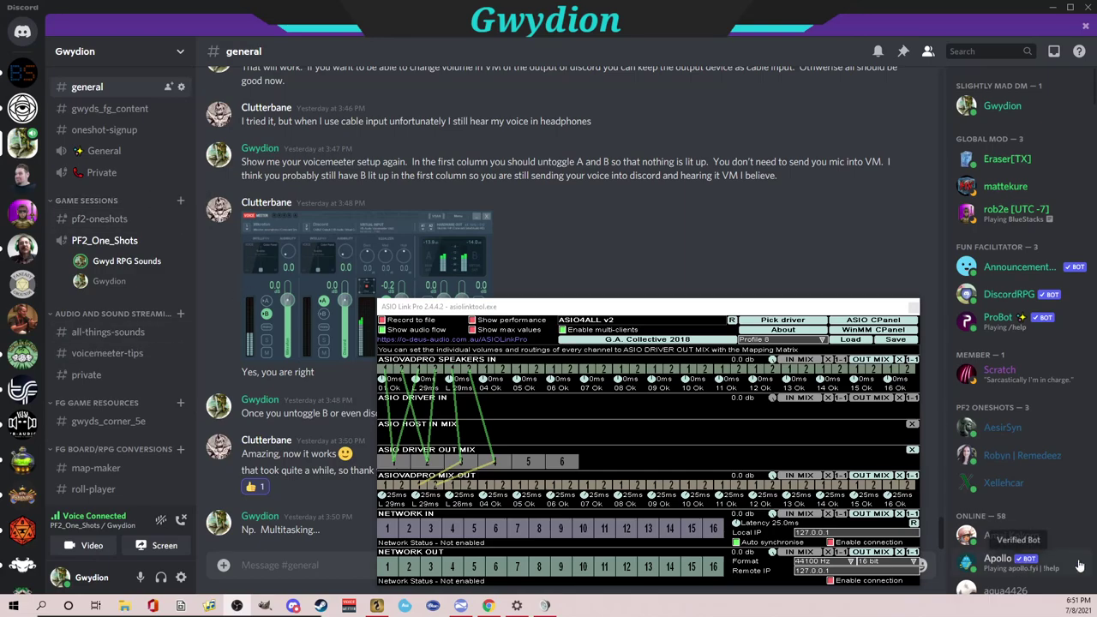
key("alt+Tab")
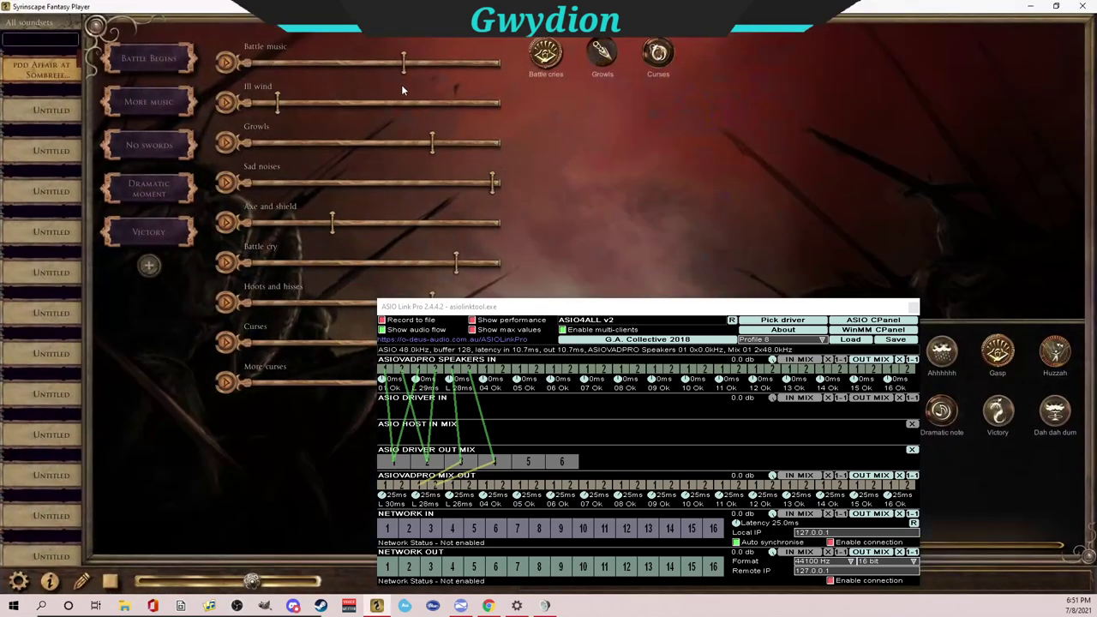
left_click(142, 68)
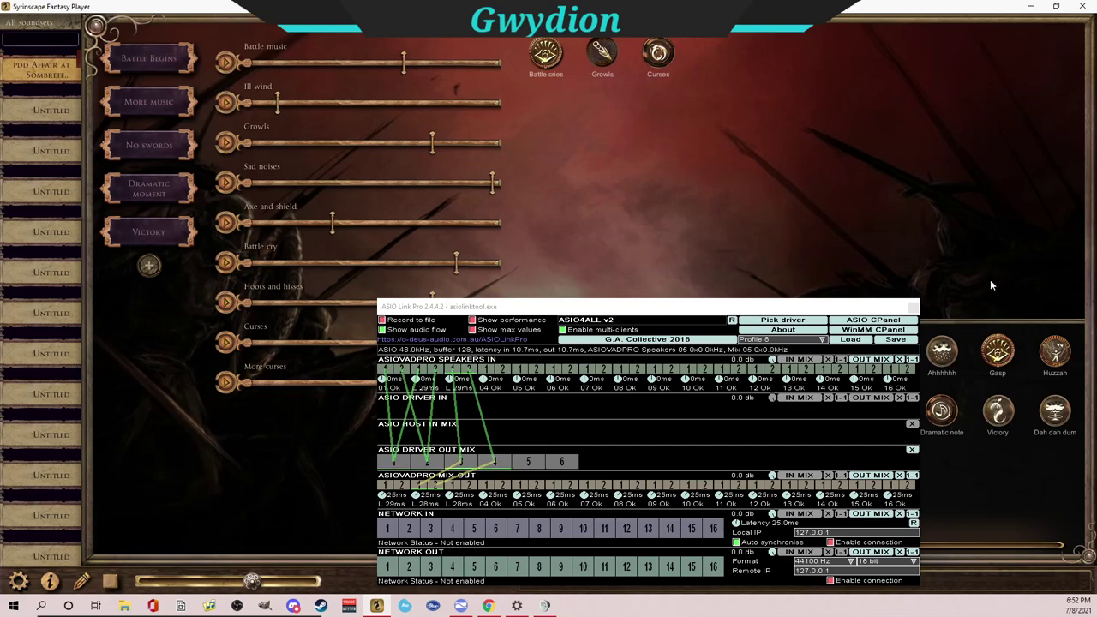
left_click(913, 306)
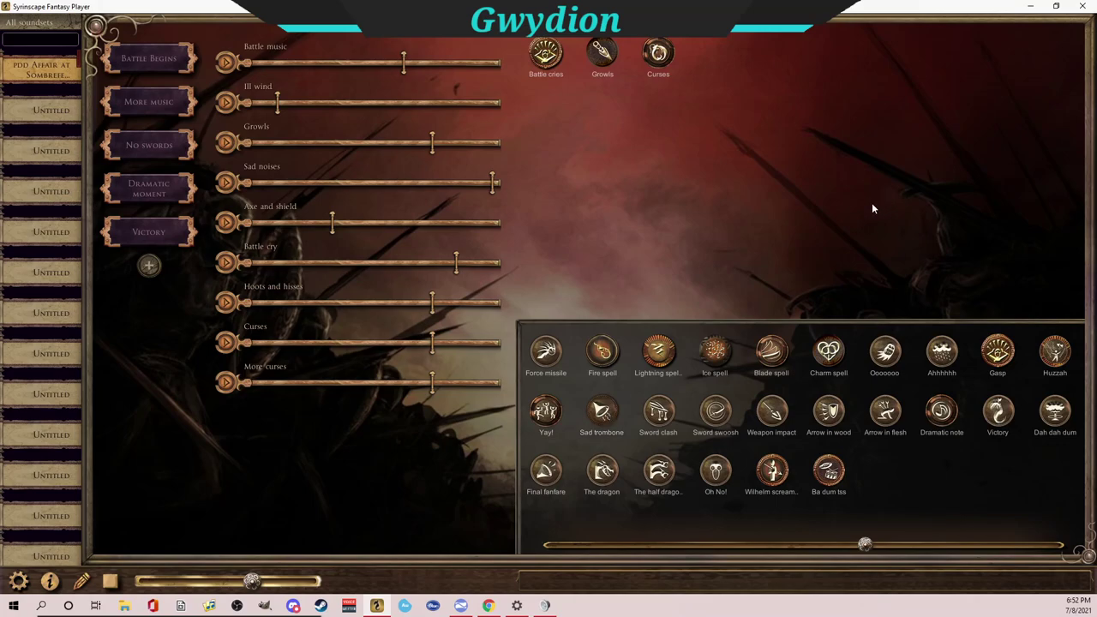
left_click(1031, 6)
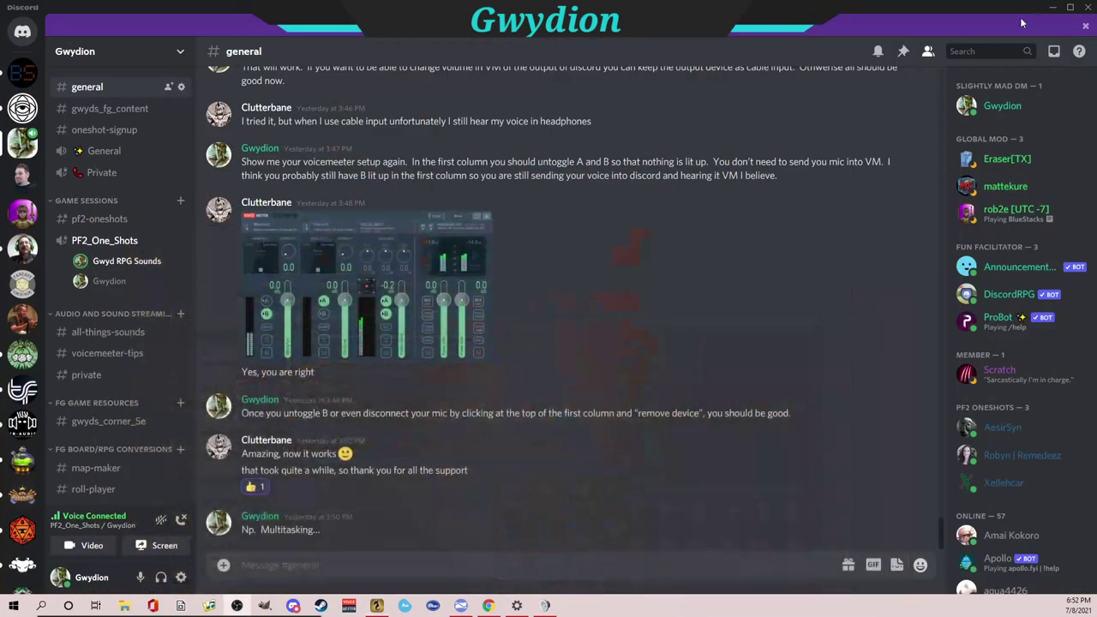
Switch from Discord to ASIO Link Pro and Syrinscape Fantasy Player, play the Battle Begins mood, and check its audio flow through to the PF2_One_Shots channel
left_click(1053, 7)
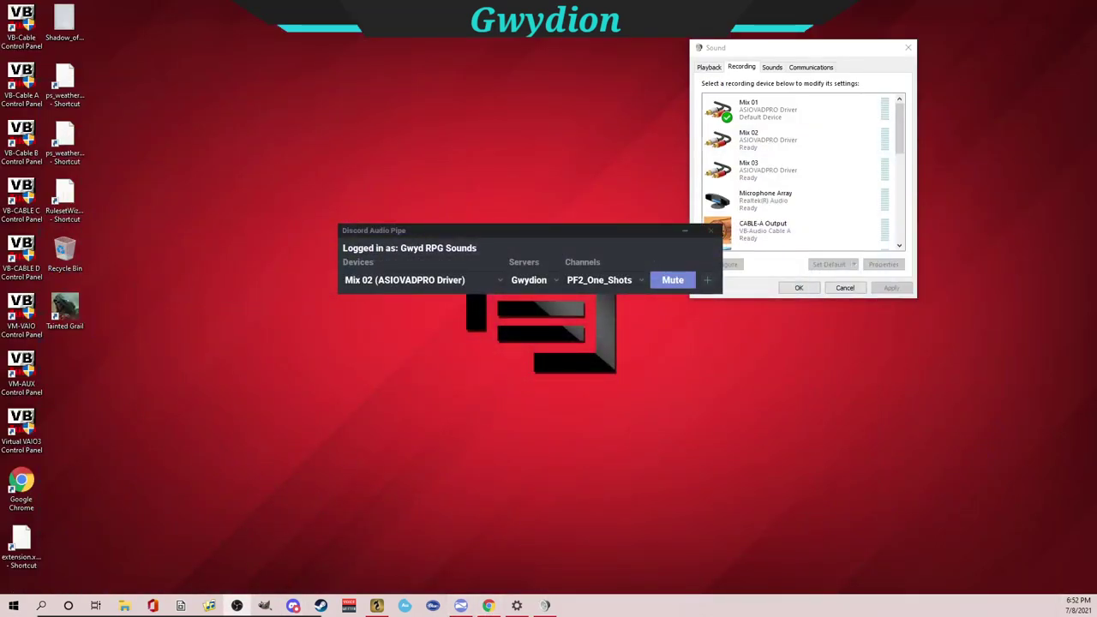
left_click(237, 605)
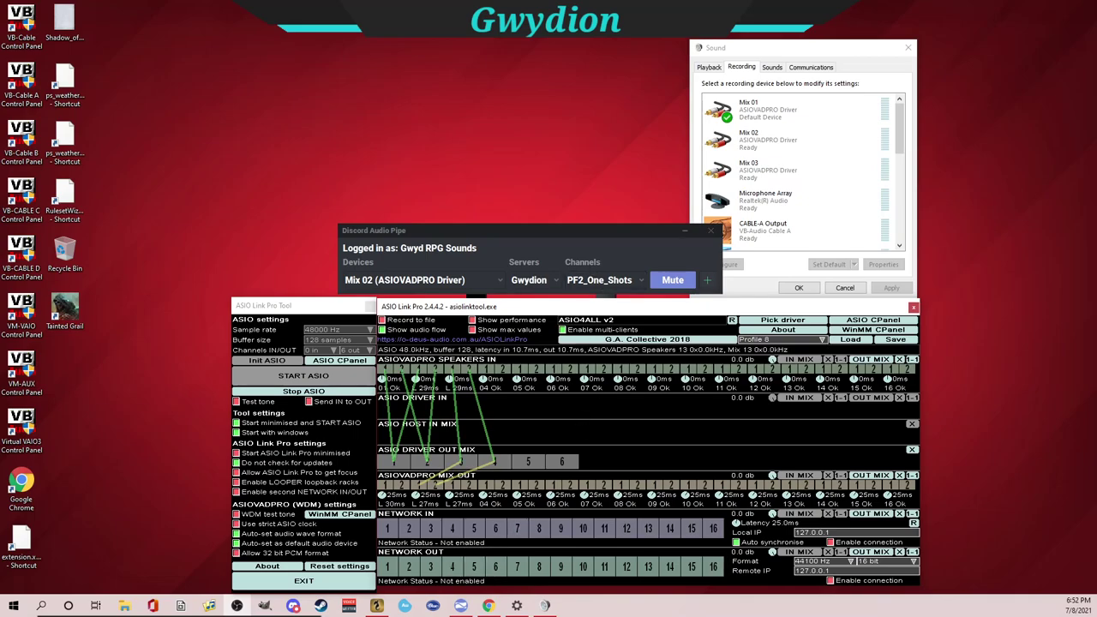
left_click(377, 605)
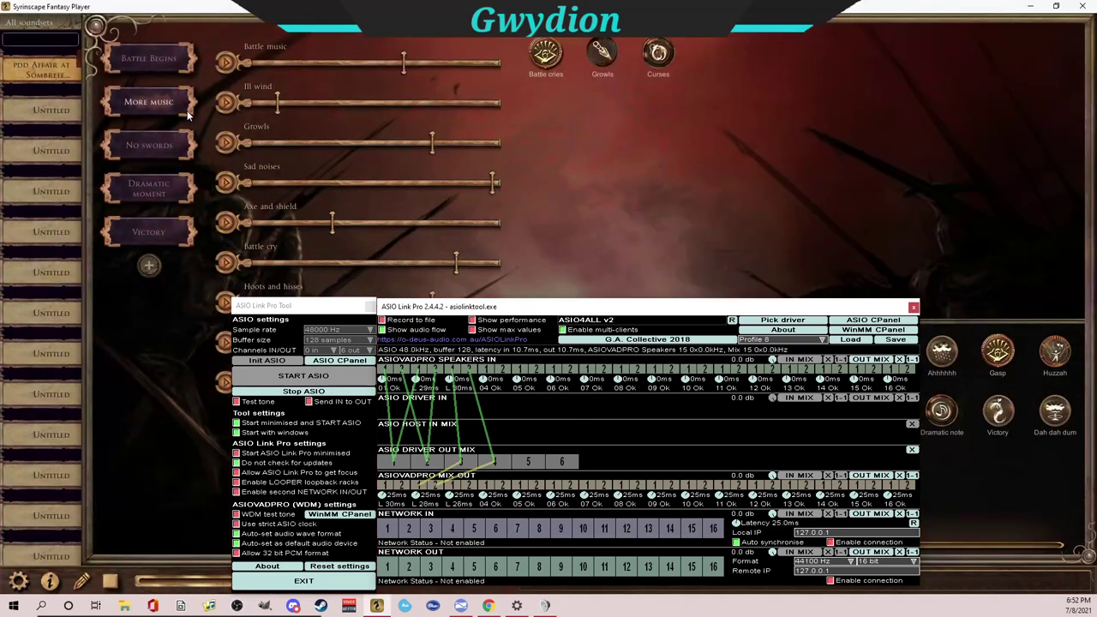
left_click(154, 56)
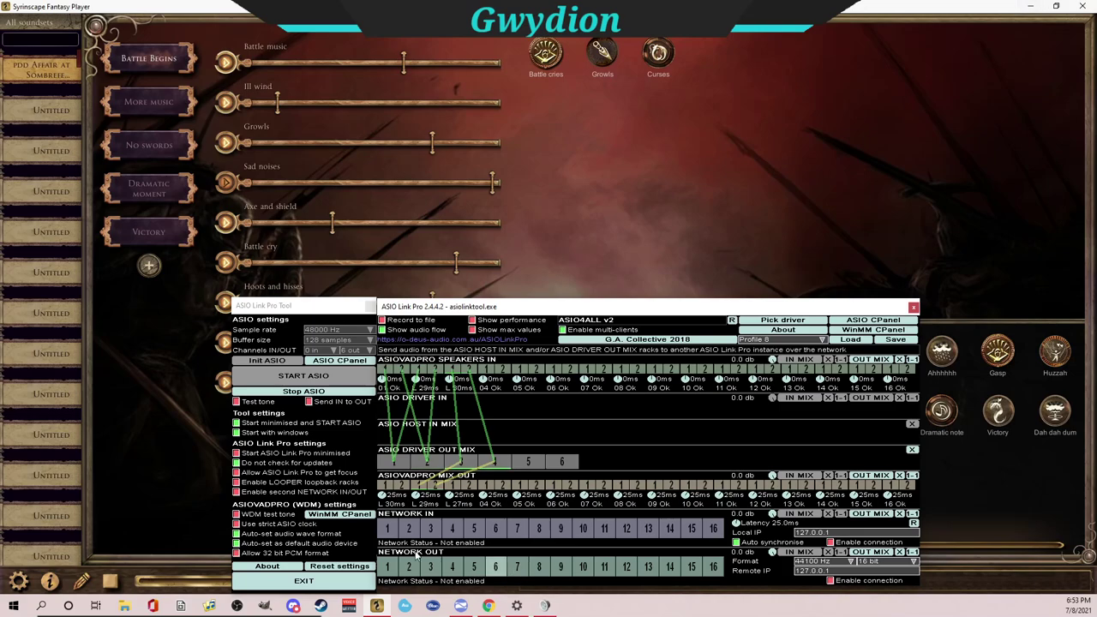
left_click(293, 605)
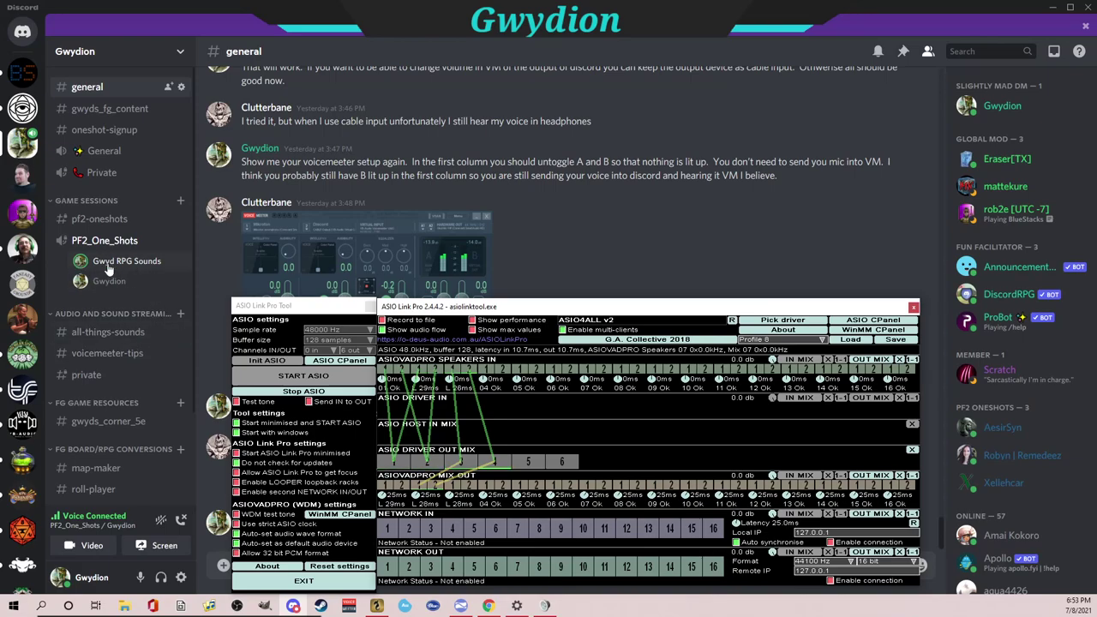
left_click(1056, 11)
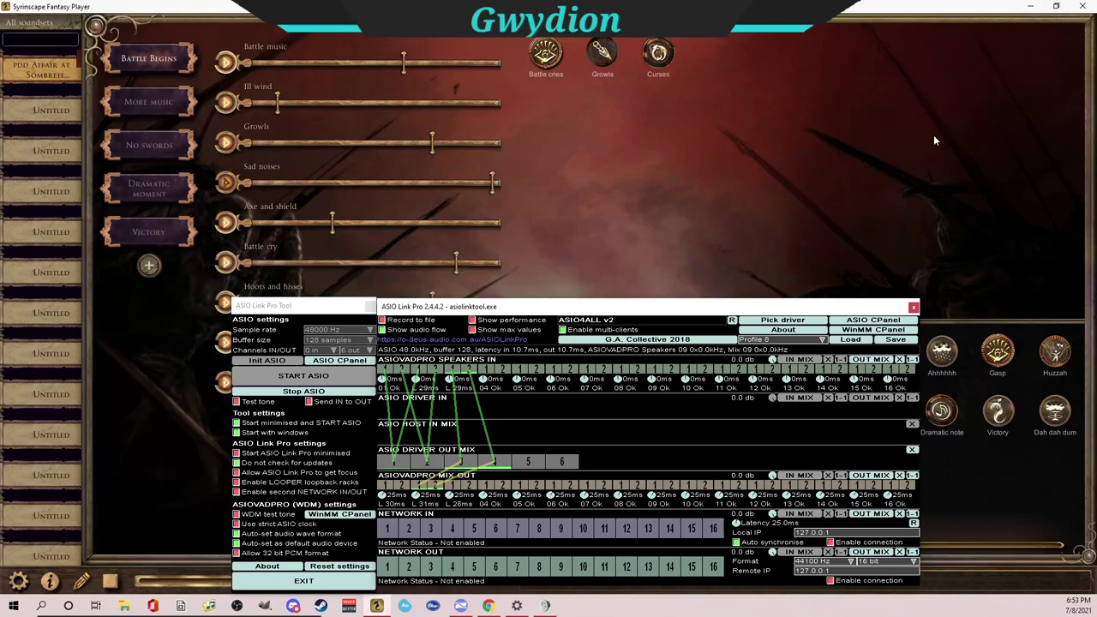
Close both ASIO Link Pro windows and minimise Syrinscape Fantasy Player
left_click(914, 307)
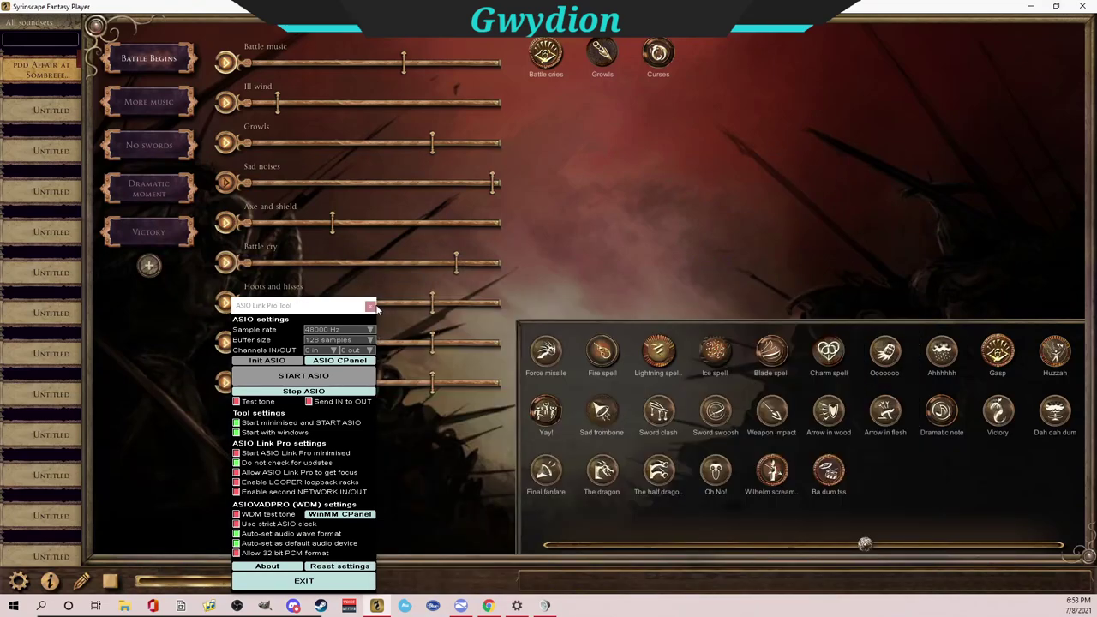
left_click(369, 305)
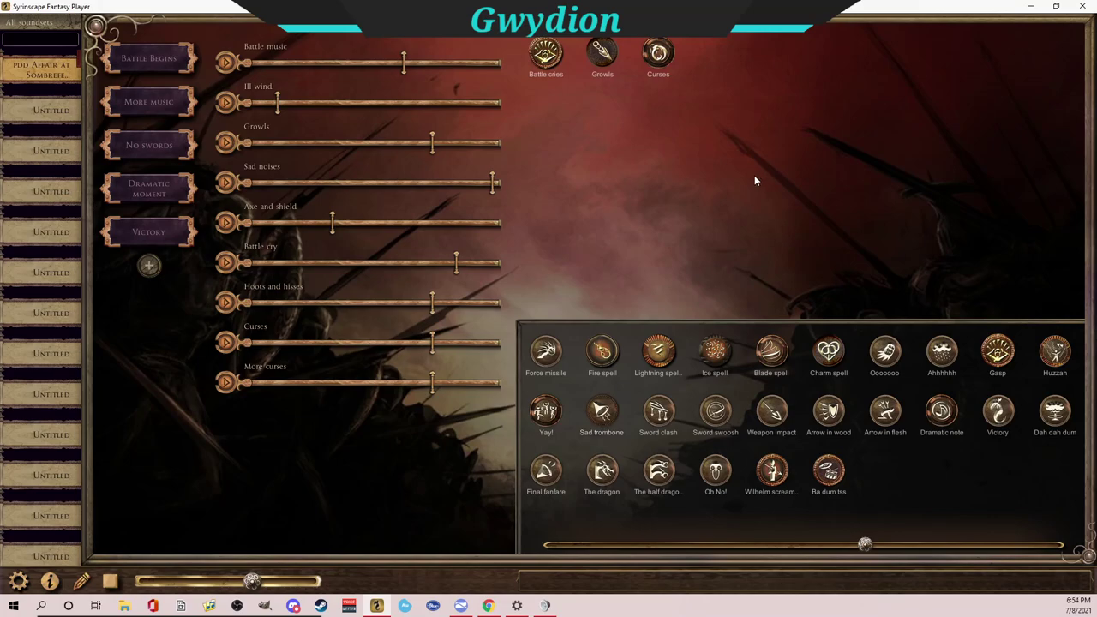
left_click(1031, 6)
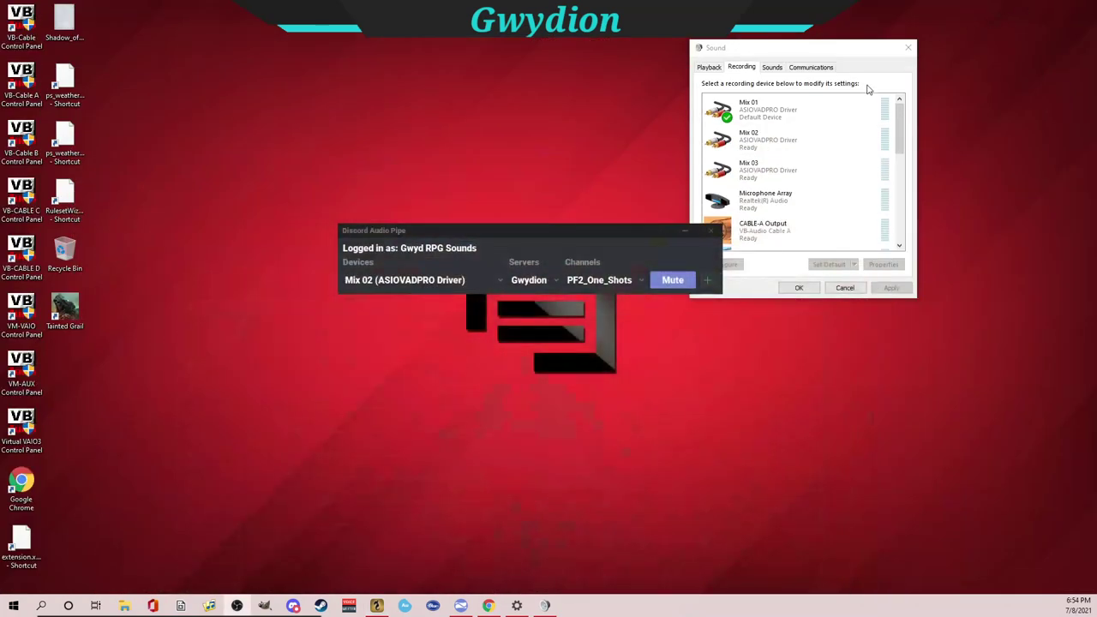